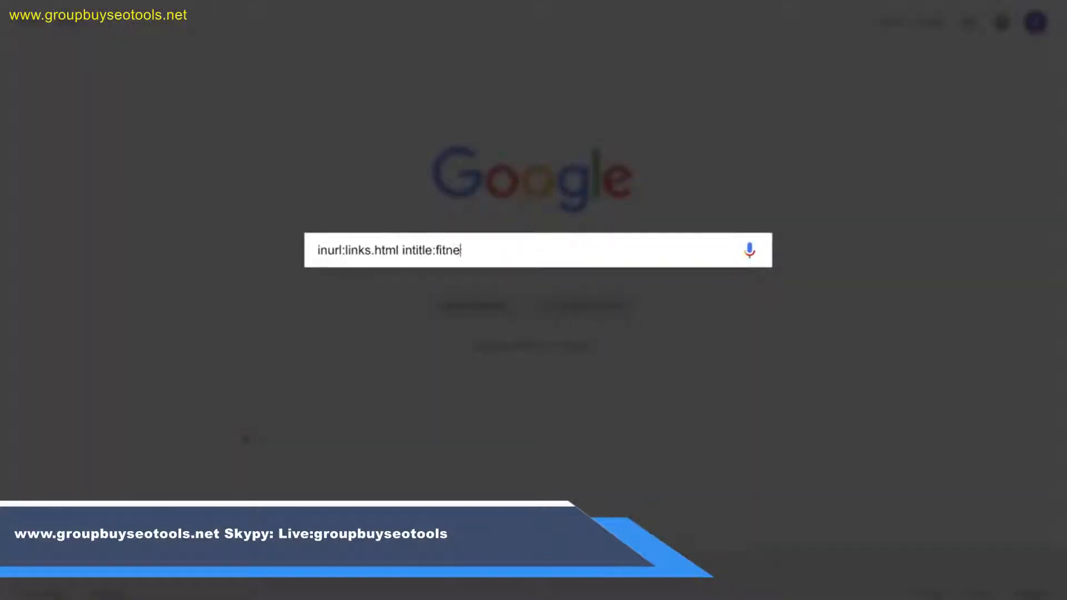
Search Google for "inurl:links.html intitle:fitness" and open the search settings.
key("Return")
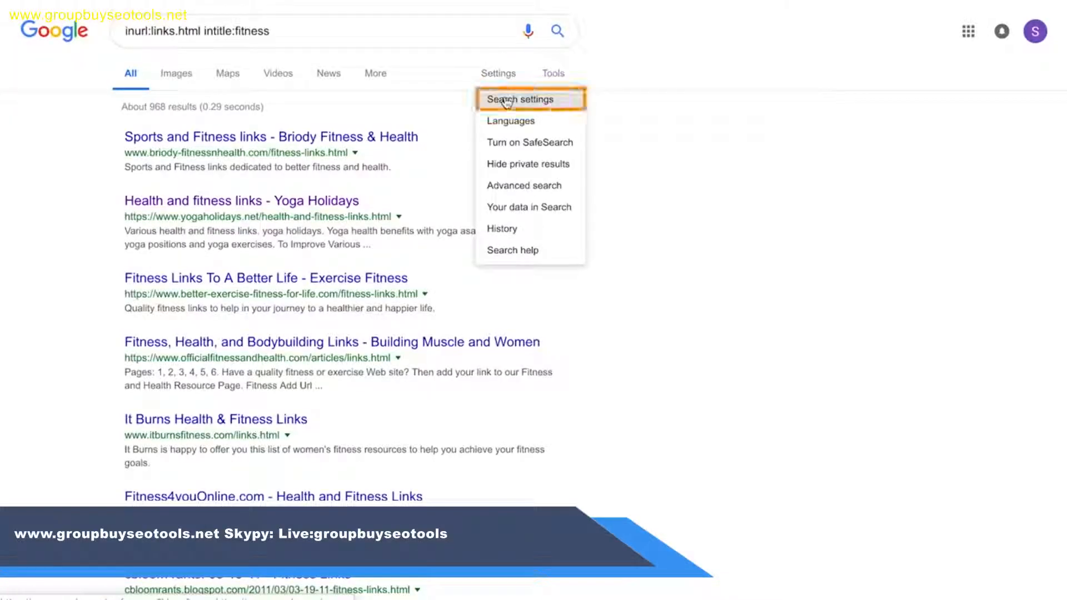
left_click(507, 103)
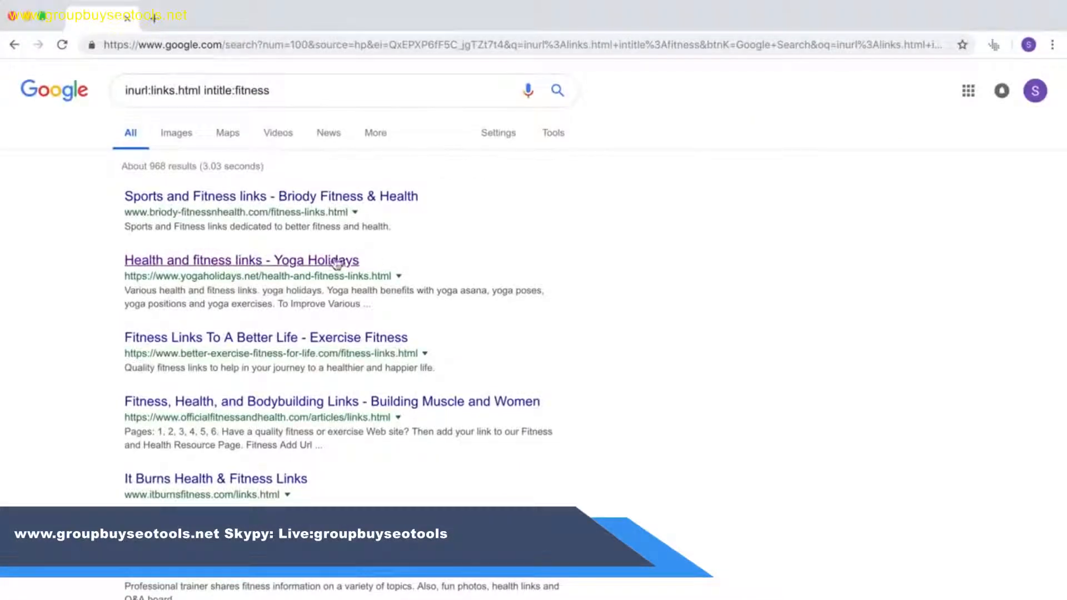
right_click(336, 263)
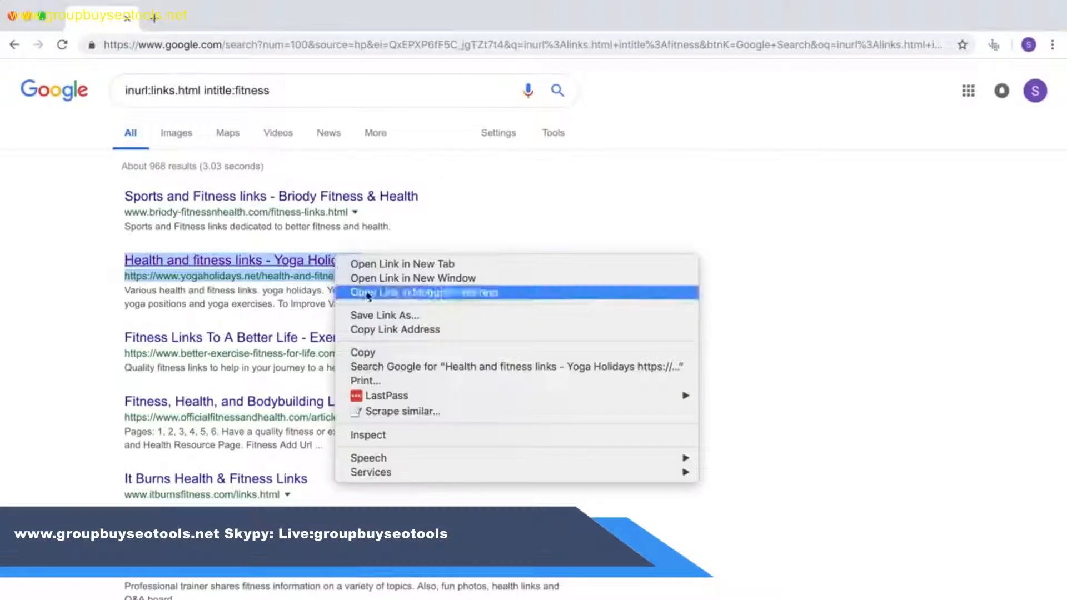
left_click(405, 417)
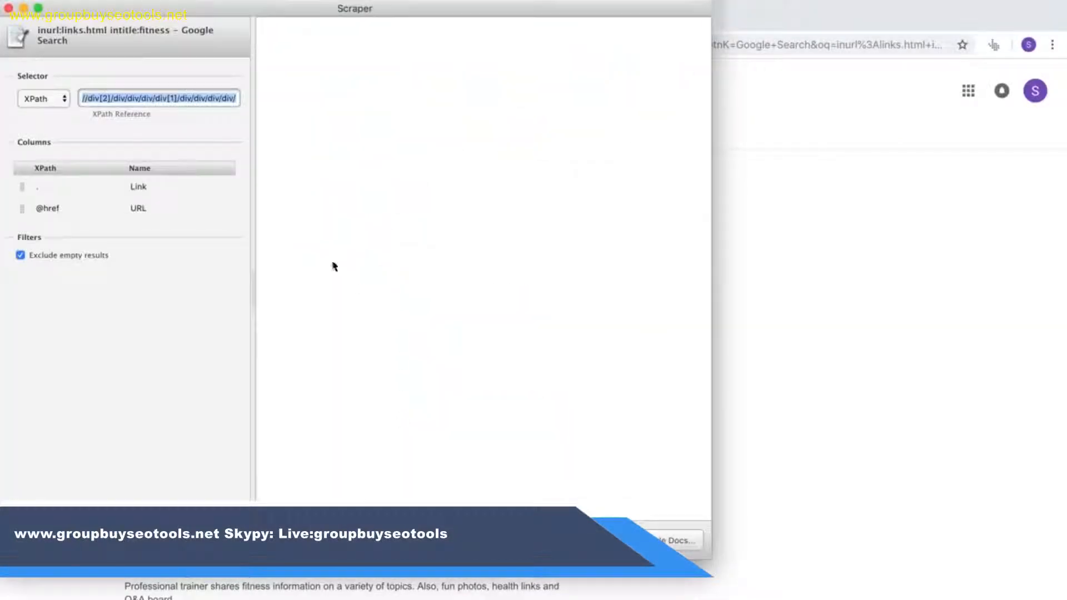
type("//div[@class=\"srg\"]/div/div/div/div/a/@href")
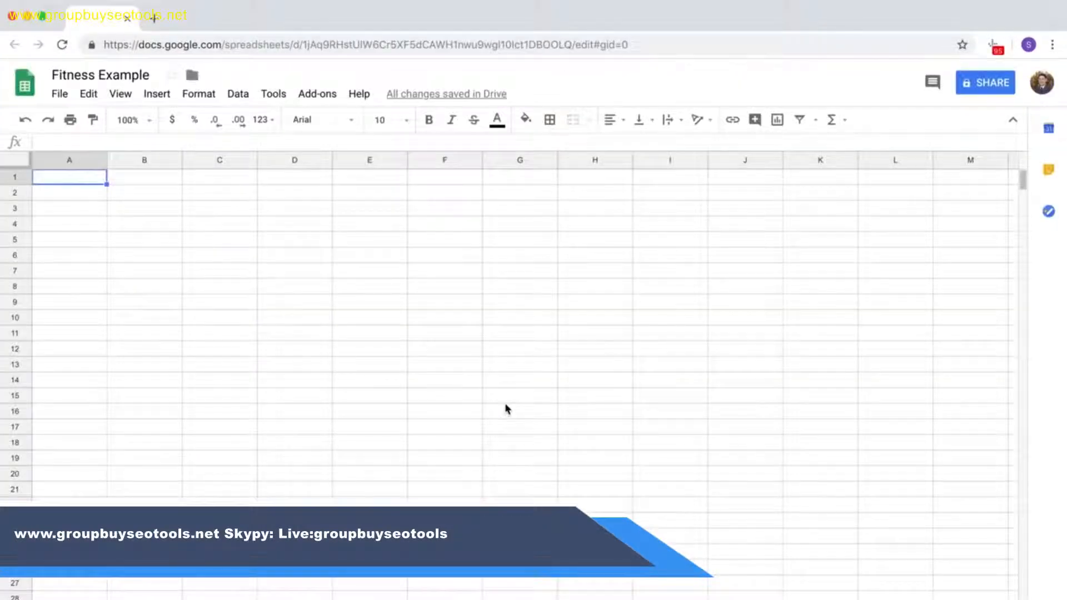
key("ctrl+v")
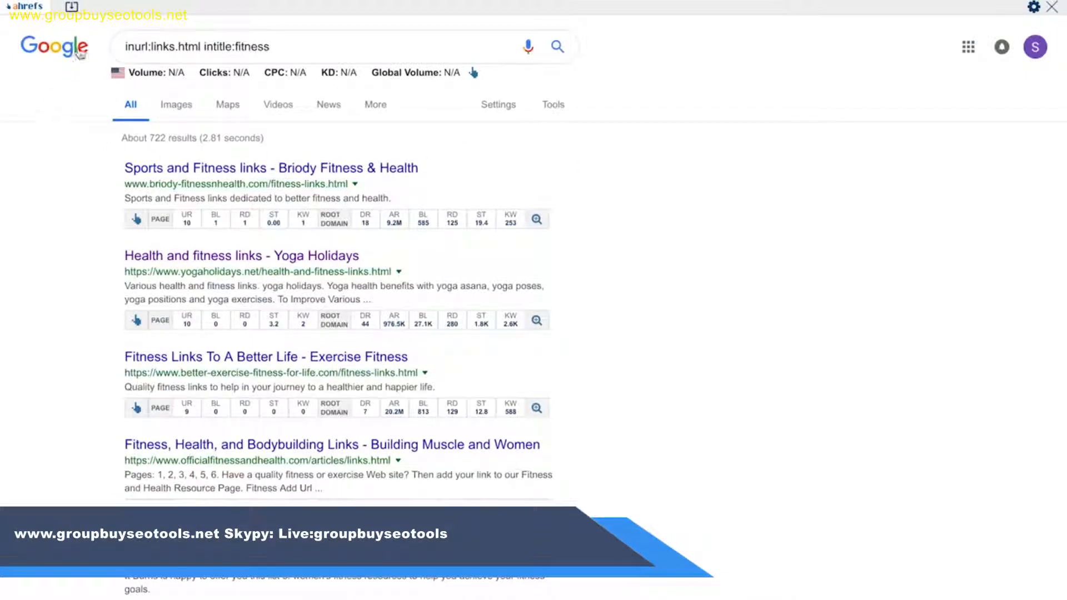
Export the Google search results through the Ahrefs SEO toolbar.
left_click(72, 10)
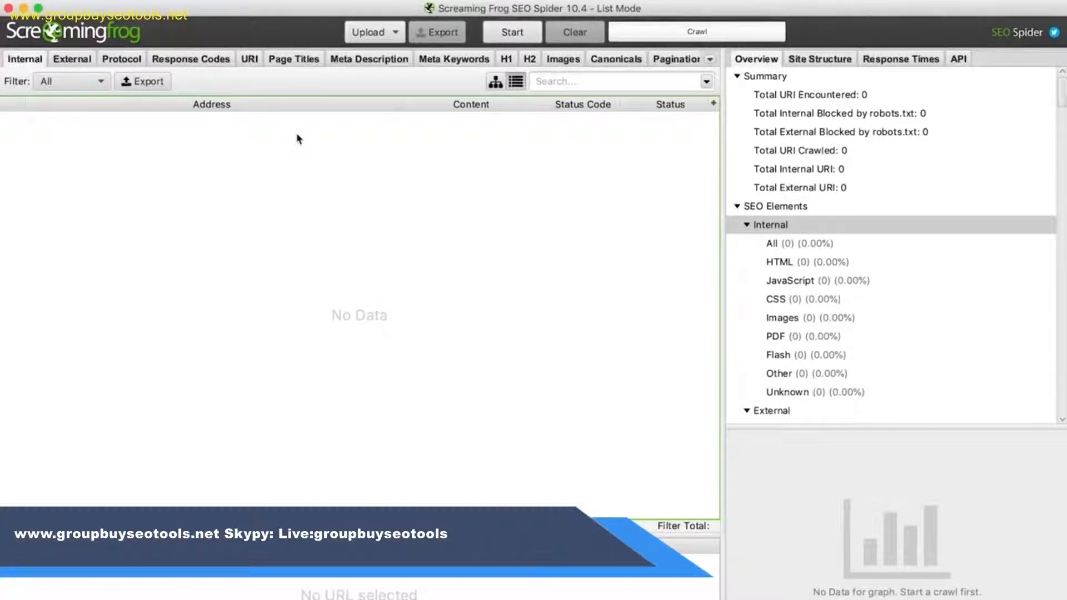
Switch to Screaming Frog SEO Spider and open its Ahrefs API access configuration.
left_click(314, 7)
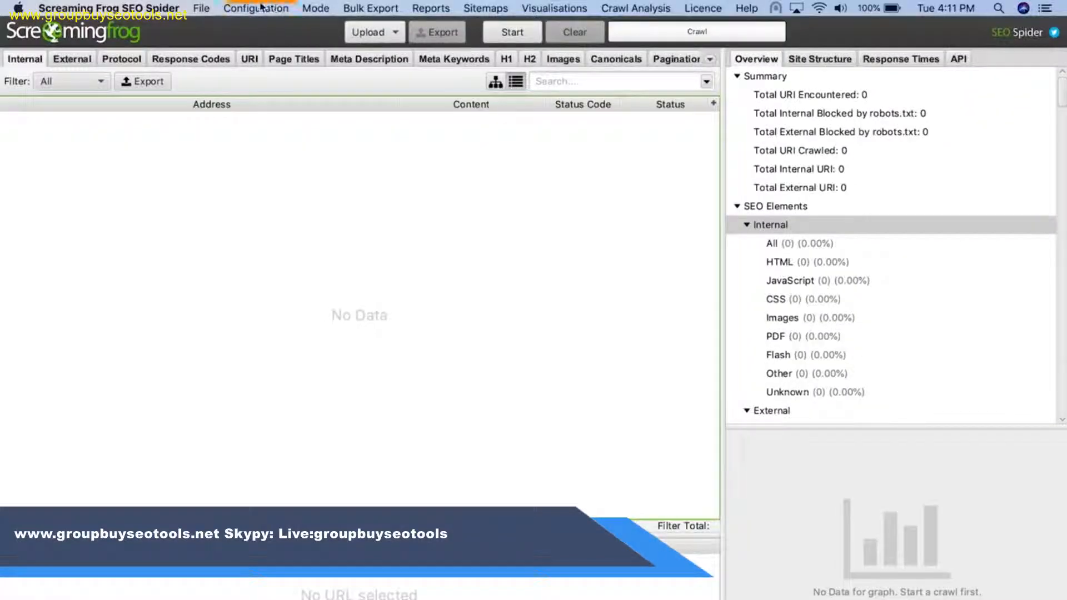
left_click(271, 7)
mouse_move(289, 168)
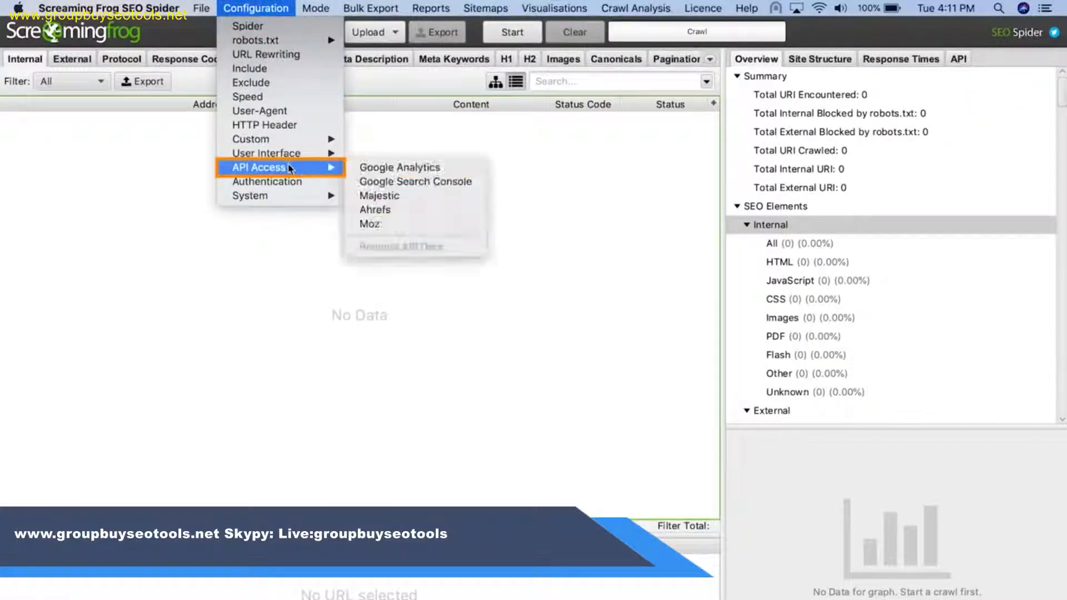
left_click(396, 211)
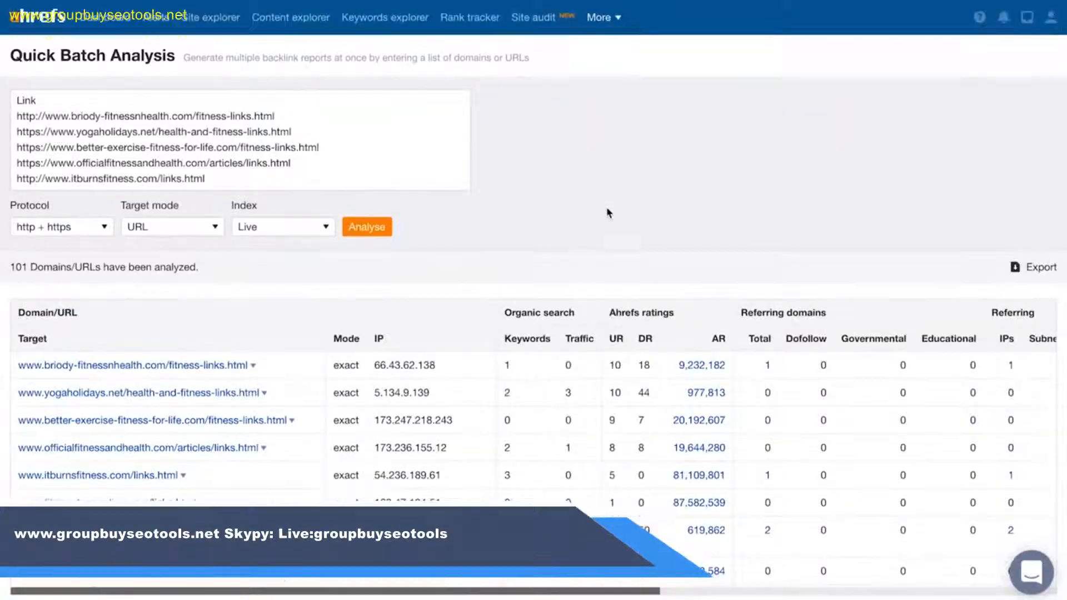
scroll(608, 213, "down", 5)
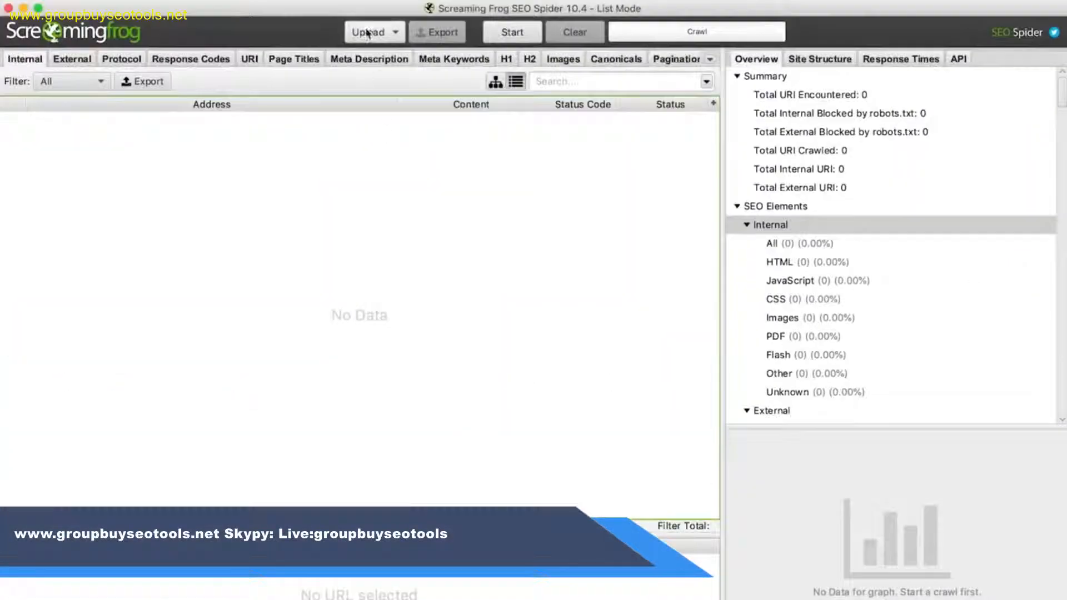
Upload the URL list from the file Fitness Example - Sheet1.csv into Screaming Frog and crawl it.
left_click(378, 30)
left_click(374, 60)
double_click(414, 89)
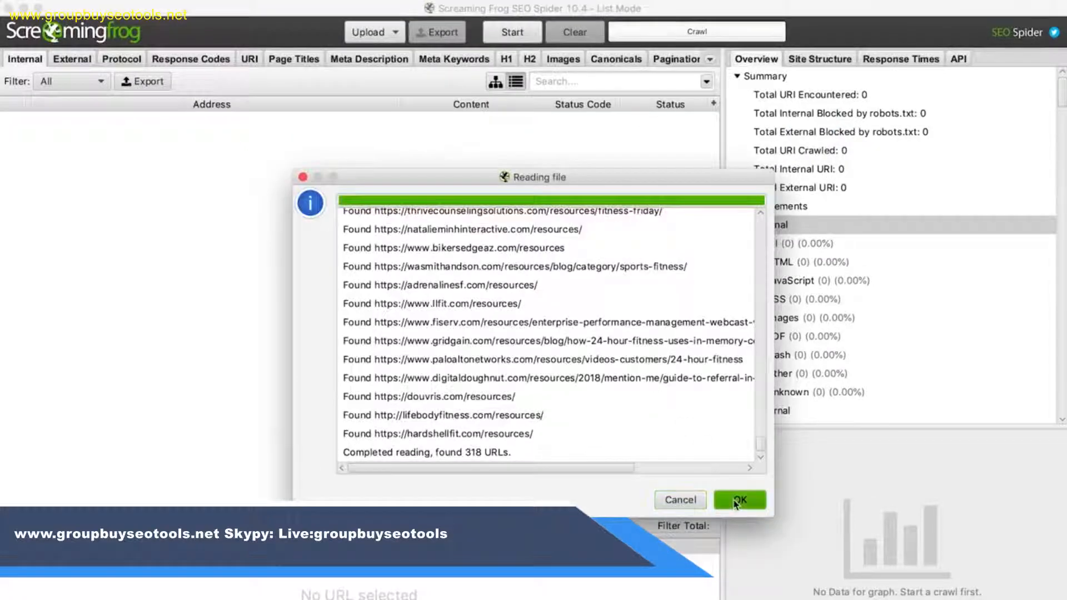
left_click(734, 502)
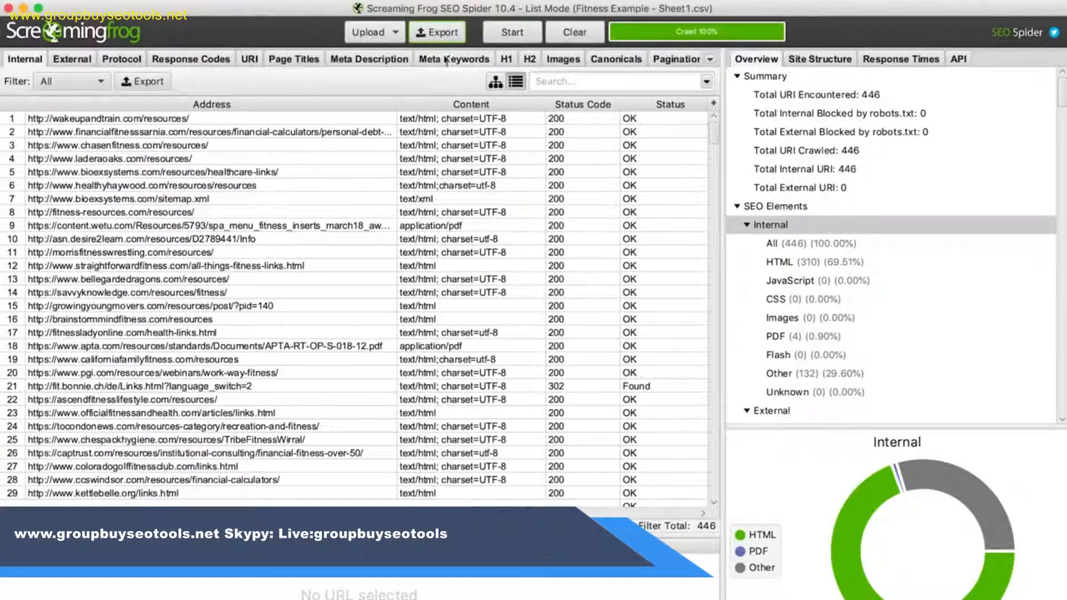
Export the crawl results and look through the columns of list_mode_export in Excel.
left_click(432, 34)
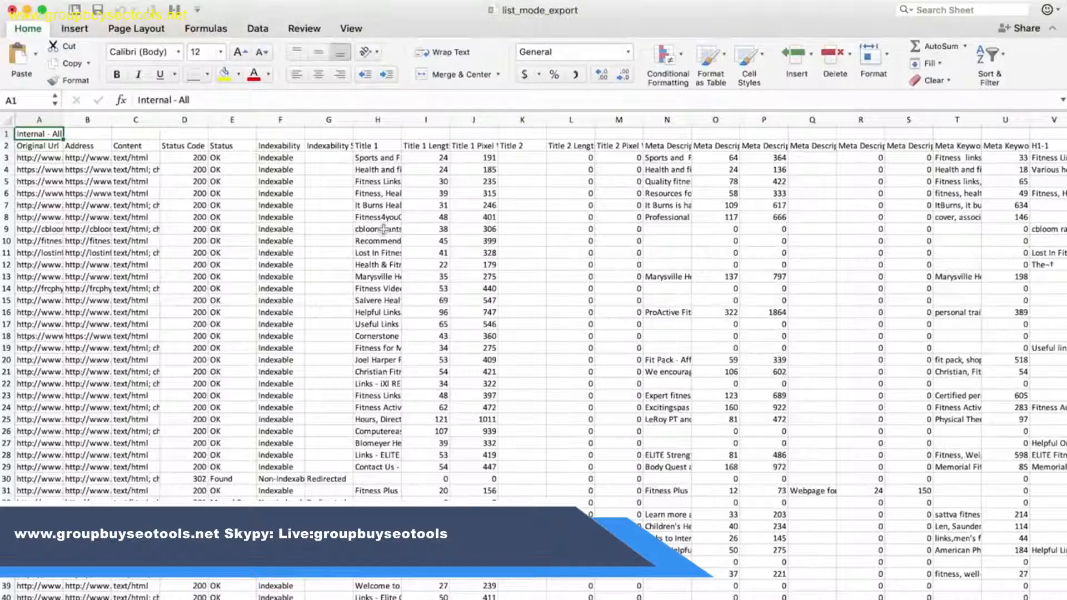
scroll(383, 228, "right", 10)
scroll(383, 229, "right", 10)
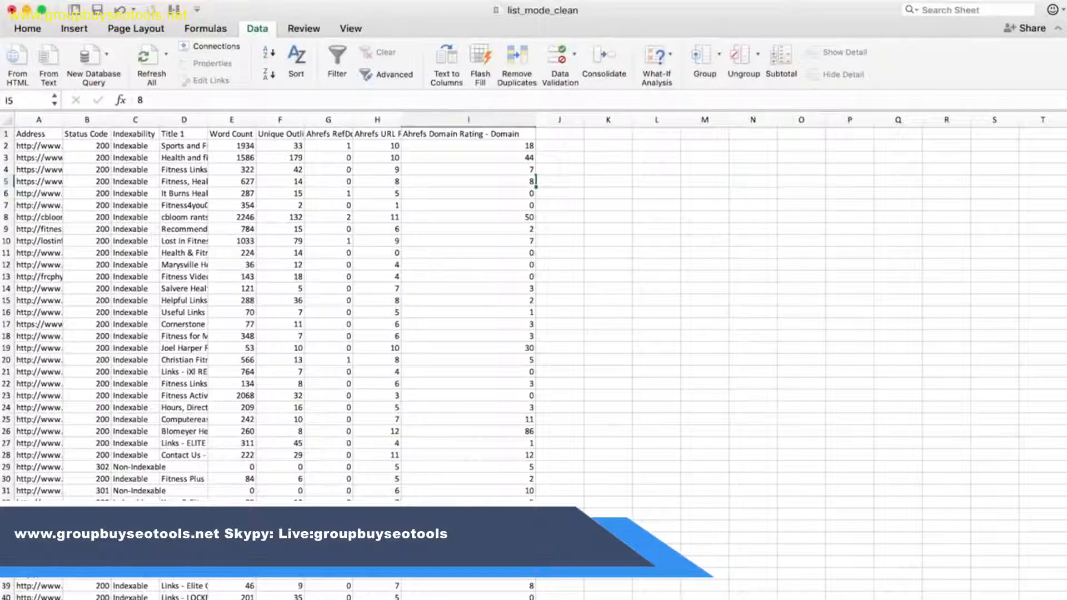
Turn on column filters in list_mode_clean and keep only rows with Status Code 200 and Indexability set to Indexable.
left_click(336, 65)
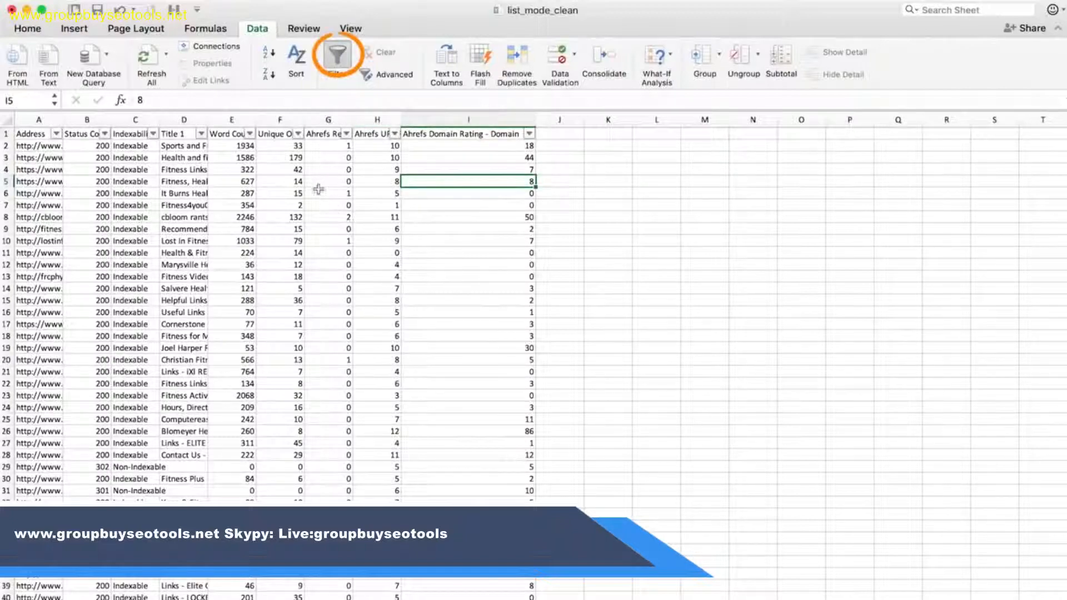
left_click(105, 134)
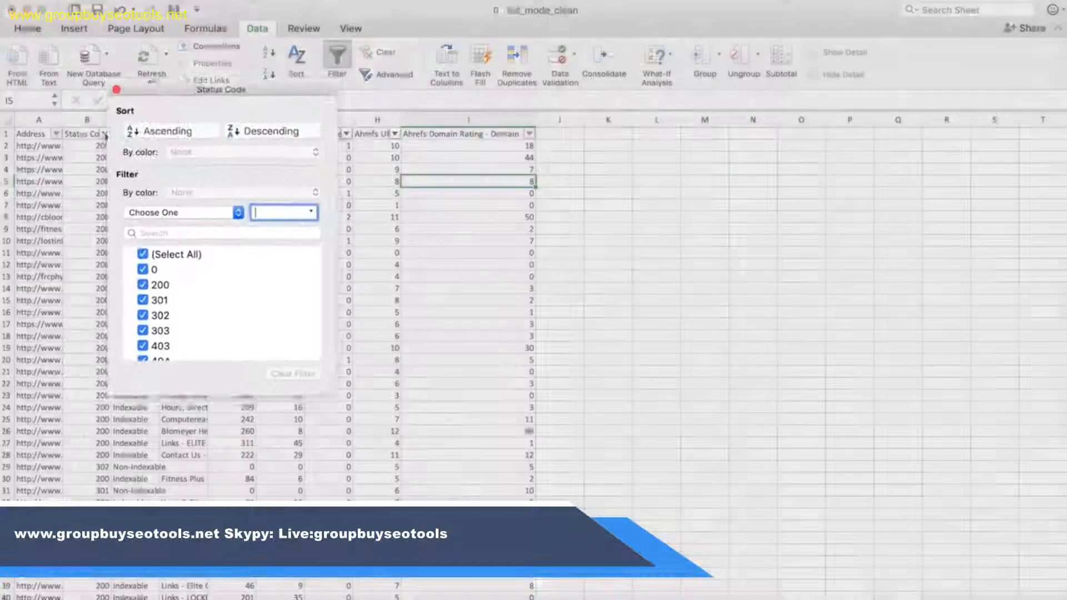
left_click(139, 256)
left_click(140, 288)
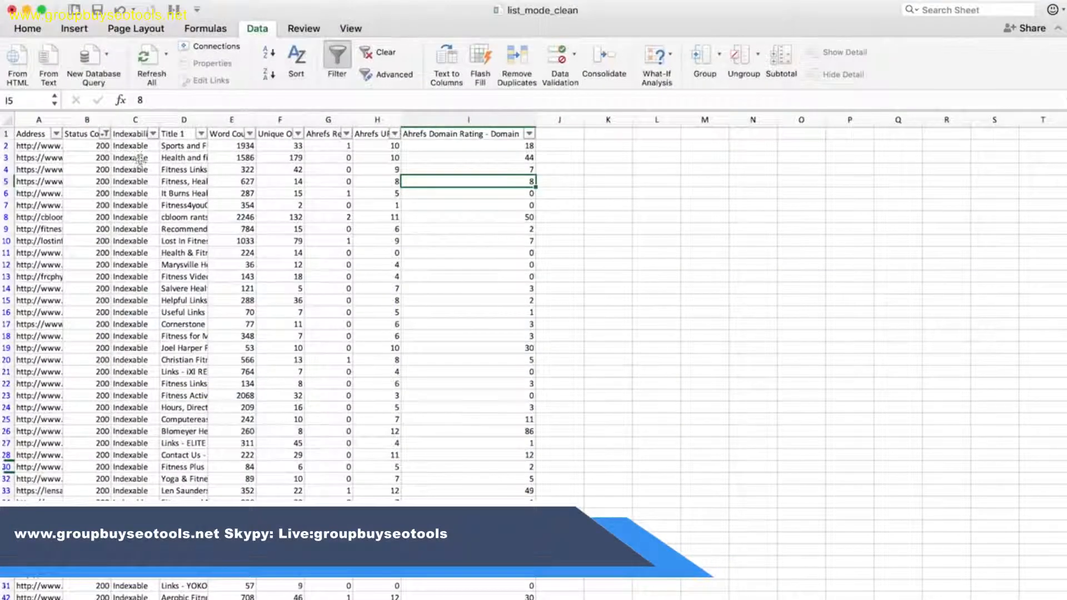
left_click(152, 134)
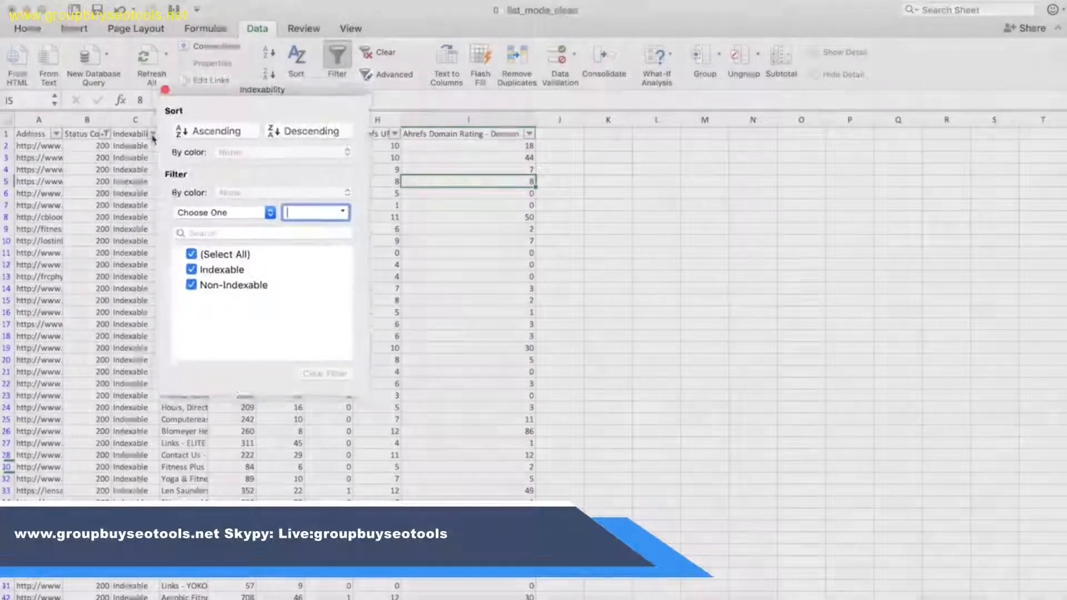
left_click(187, 295)
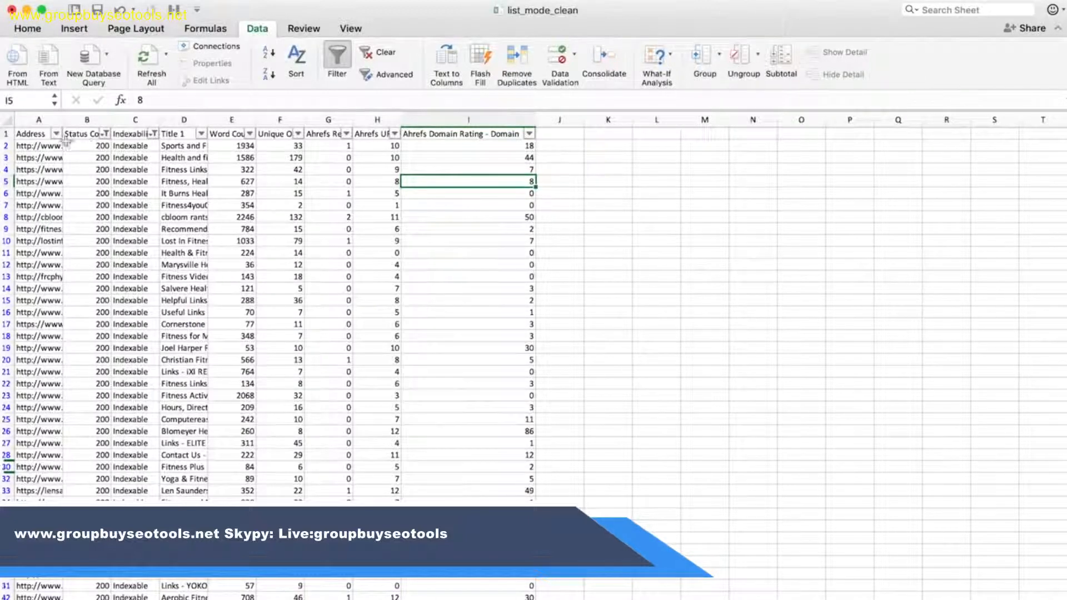
Filter the Unique Outlinks column with a Greater Than or Equal To condition.
left_click(299, 134)
left_click(339, 212)
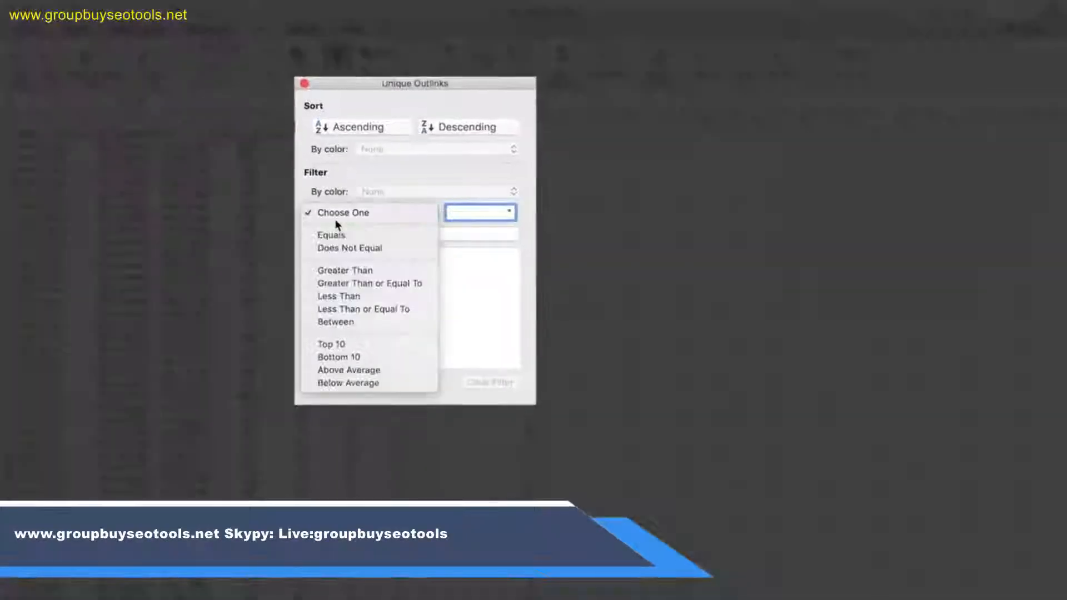
left_click(344, 282)
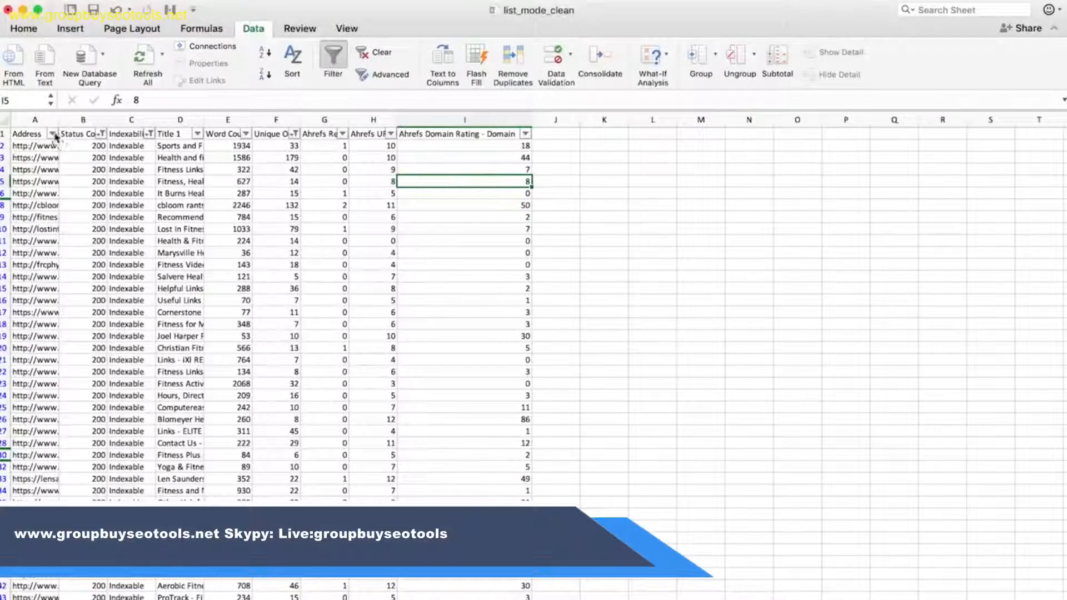
Filter the Address column to rows that do not contain "blogspot".
left_click(51, 133)
left_click(138, 212)
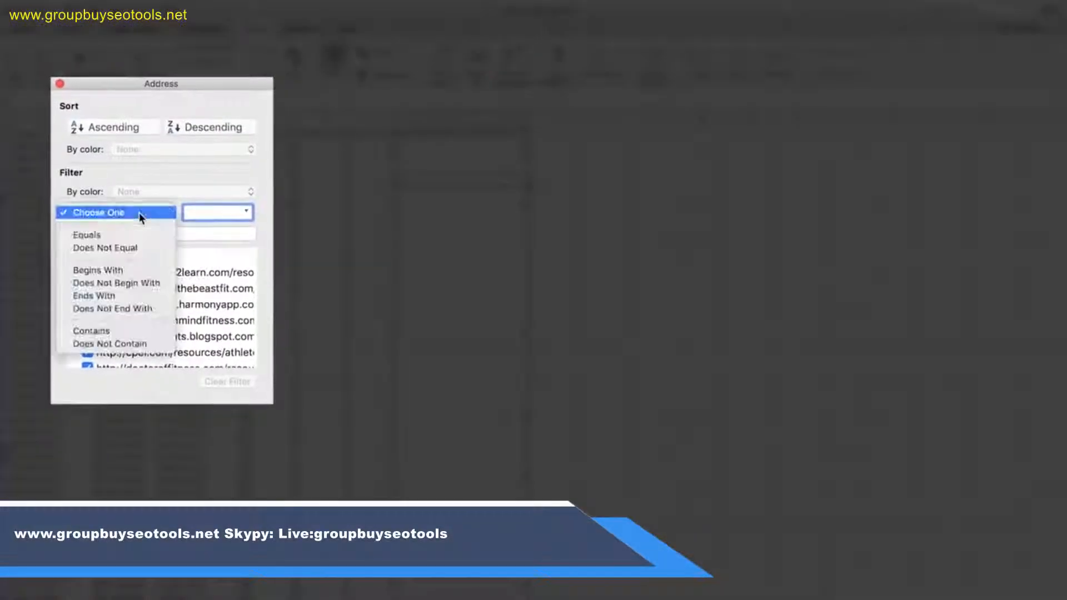
left_click(109, 343)
left_click(191, 213)
type("blogs")
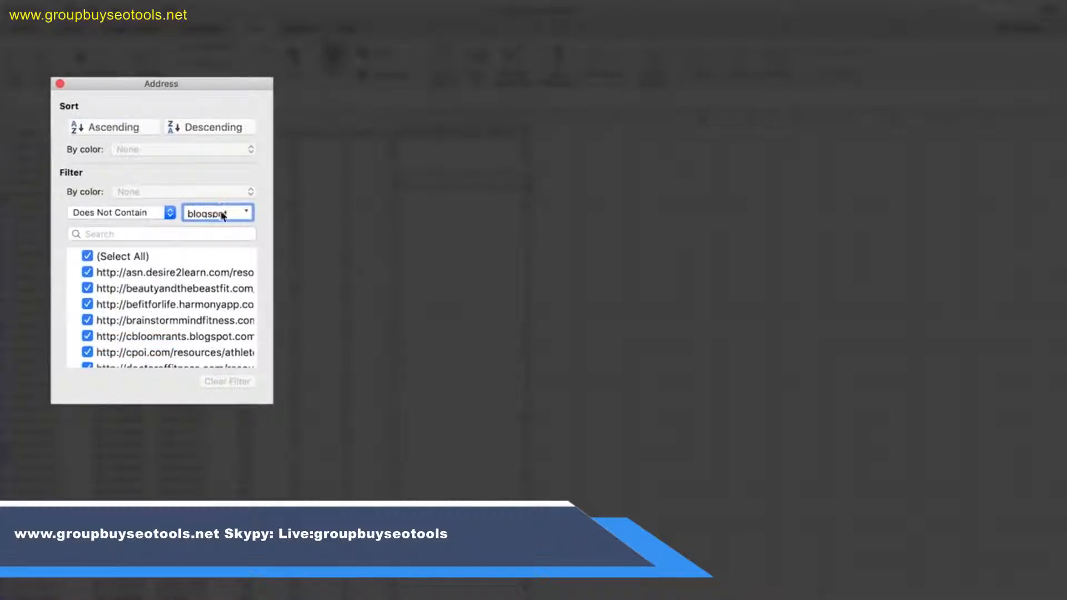
type("pot")
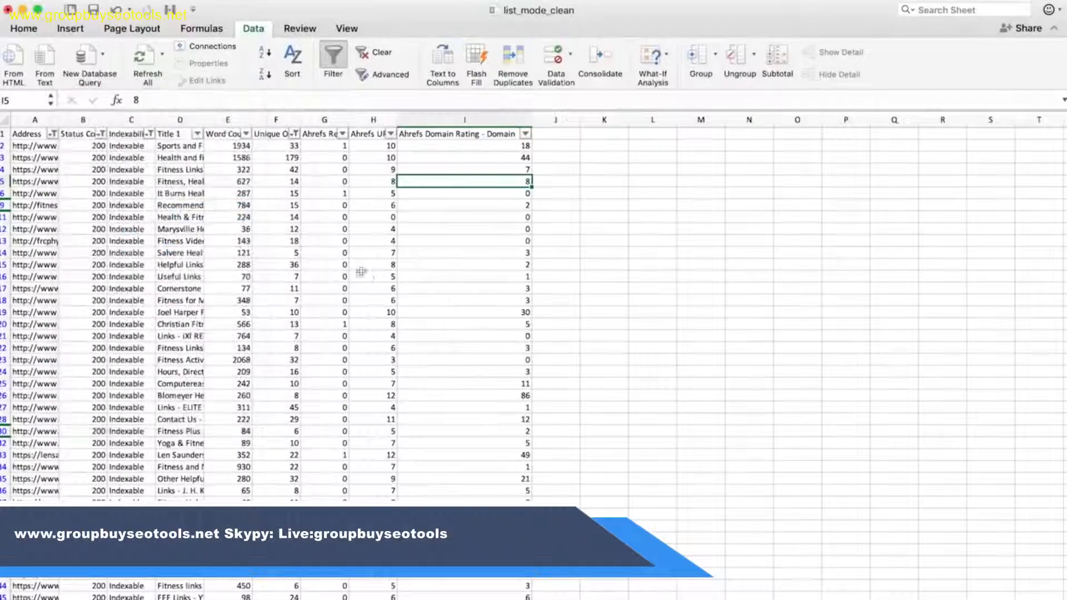
left_click(337, 269)
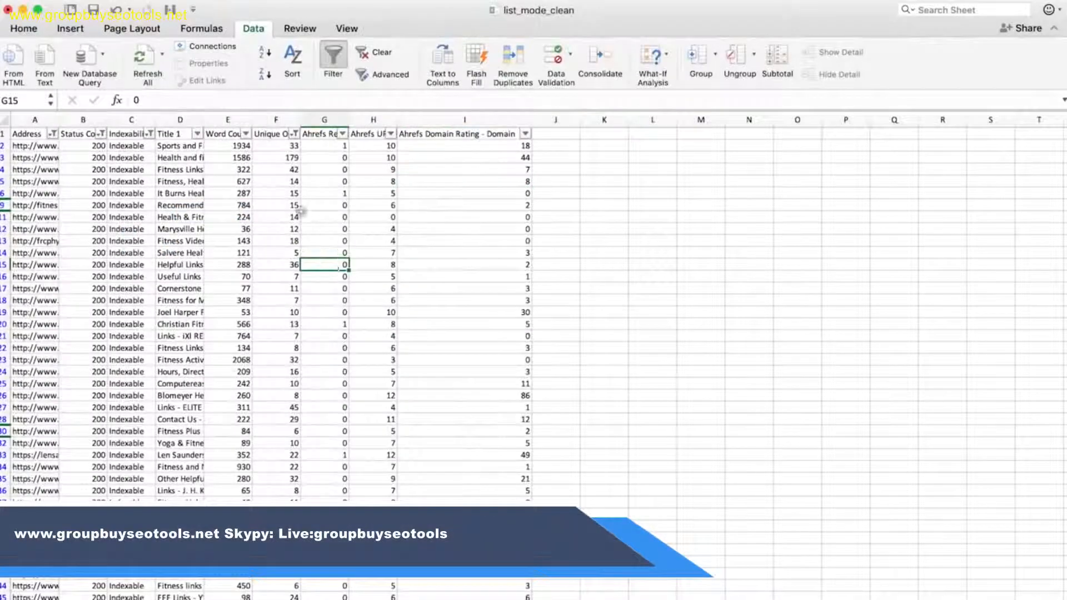
Filter the Ahrefs Domain Rating - Domain column with a Greater Than or Equal To condition.
left_click(524, 135)
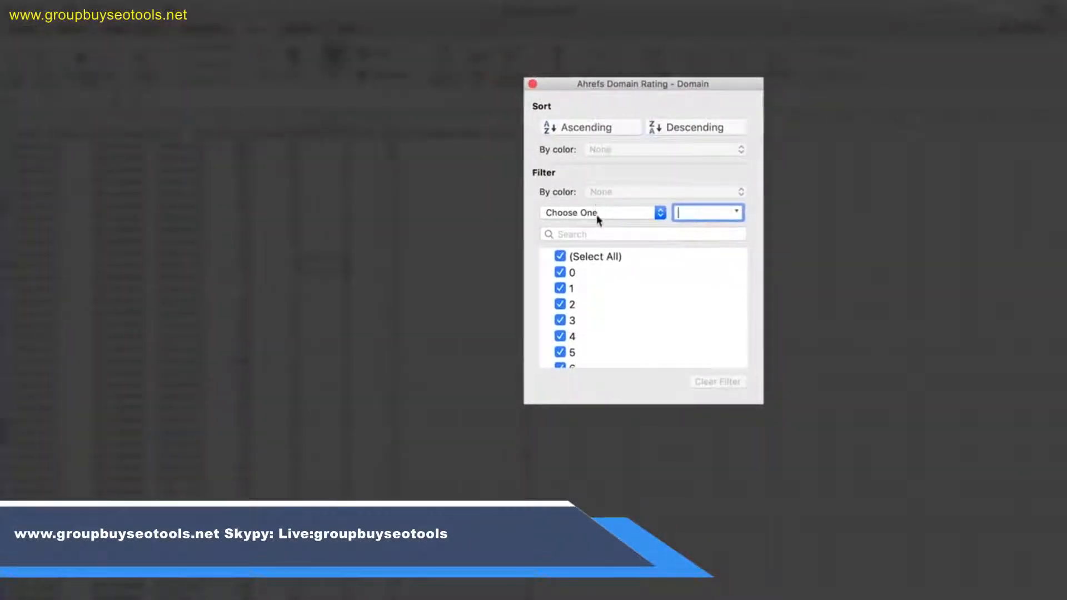
left_click(595, 215)
left_click(596, 283)
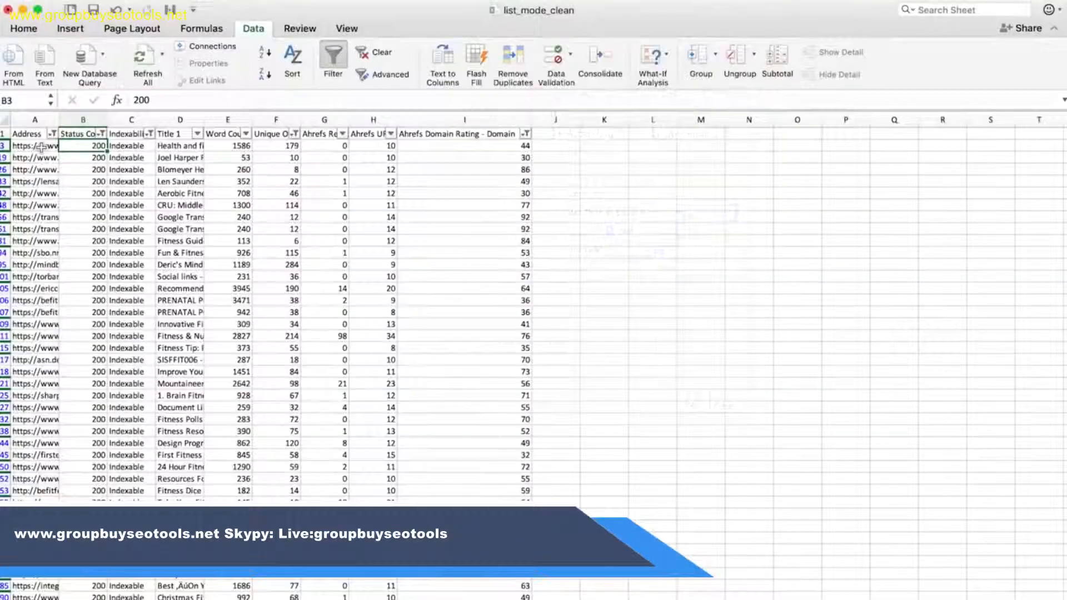
Copy the first five filtered addresses and paste them into the multiple-URL box on the OpenAllURLs website.
left_click(41, 147)
left_click_drag(41, 147, 44, 198)
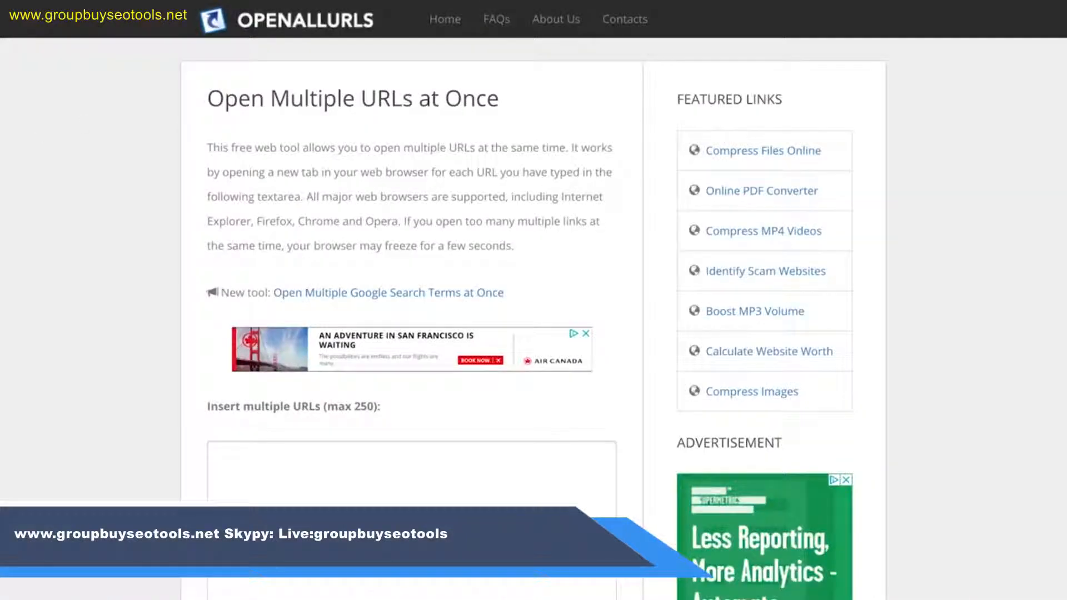
scroll(379, 311, "down", 3)
left_click(379, 310)
type("https://www.yogaholidays.net/health-and-fitness-links.html http://www.joelharperfitness.com/links.html http://www.hr.emory.edu/blomeyer/resources/links.html https://lensaunders.com/links.html http://www.tanjabaumann.com/fitness-links.html")
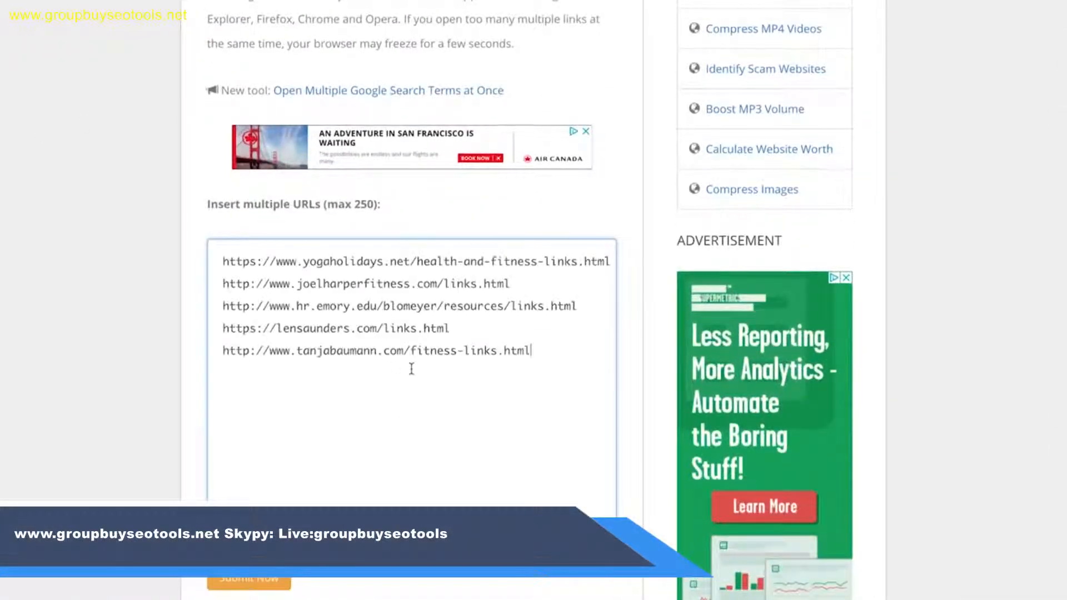